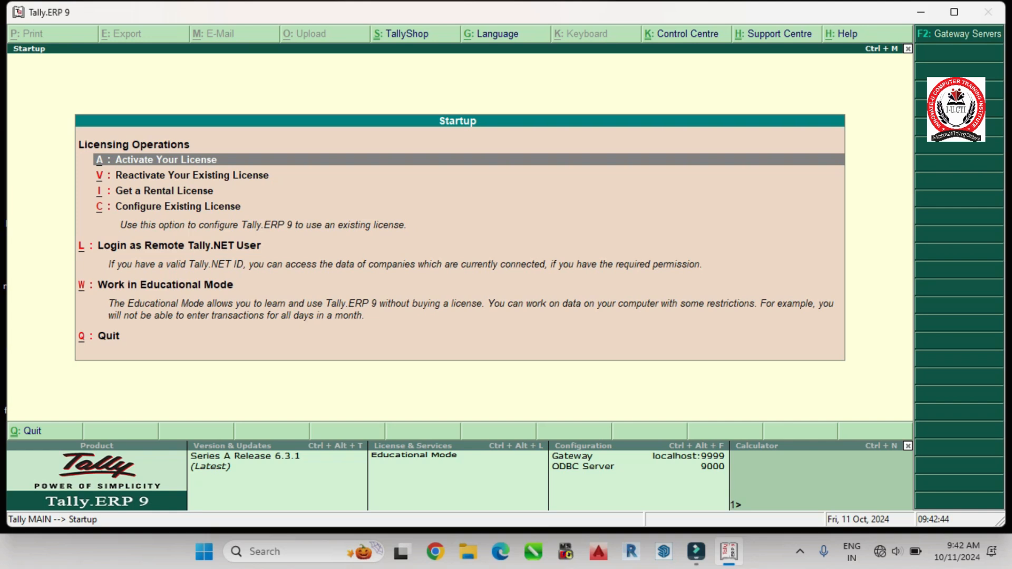
# Step: Review the startup options for licensing, remote login, Educational Mode and quitting
pyautogui.press('Down')
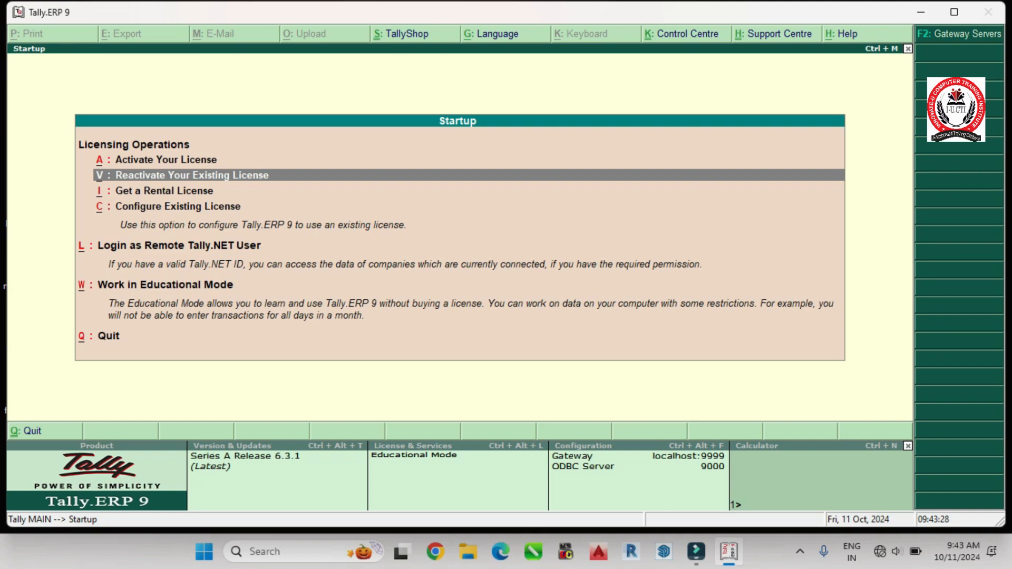
pyautogui.press('Down')
pyautogui.press('Down')
pyautogui.press('Down')
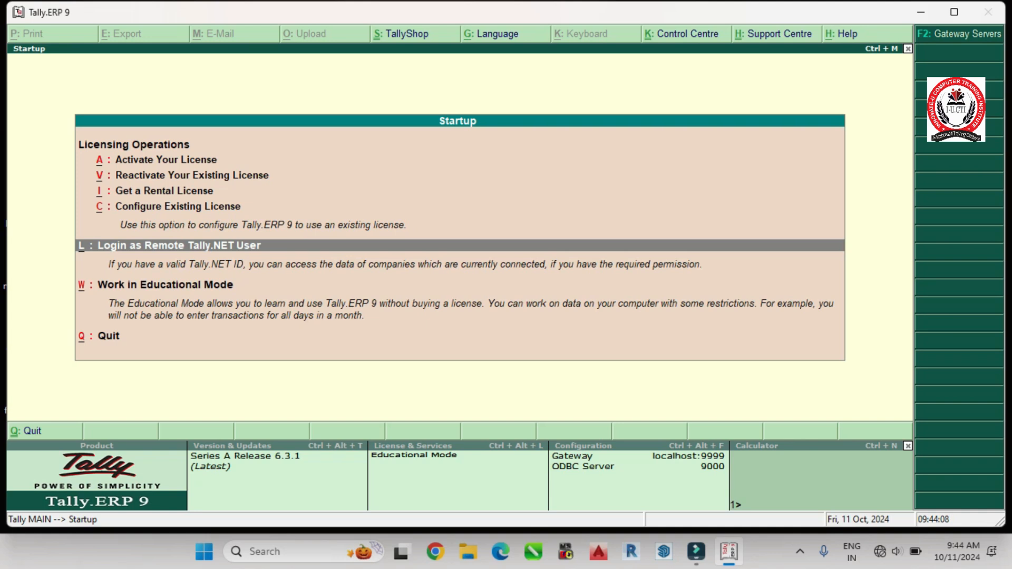
pyautogui.press('Down')
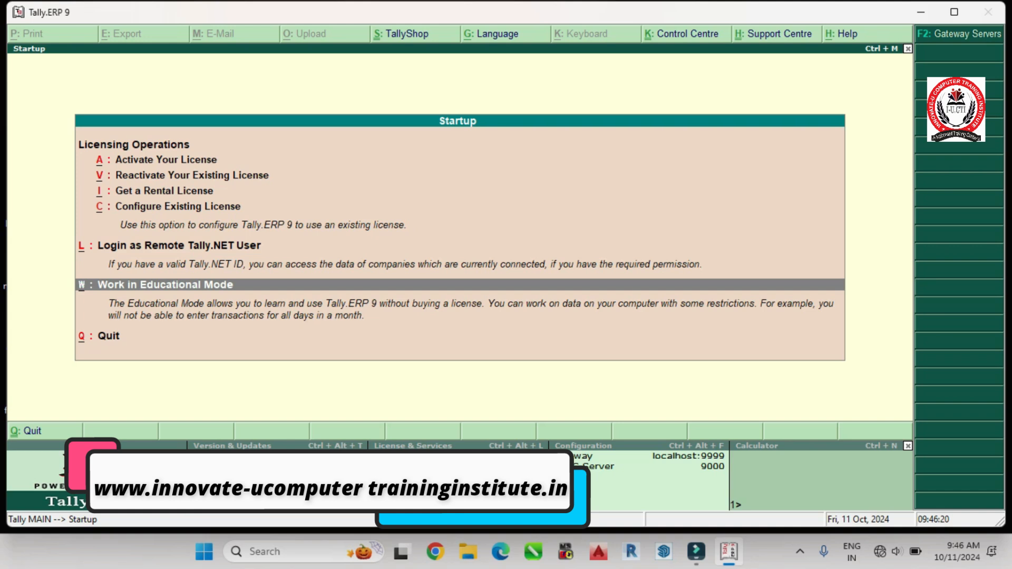
pyautogui.press('Down')
pyautogui.press('Down')
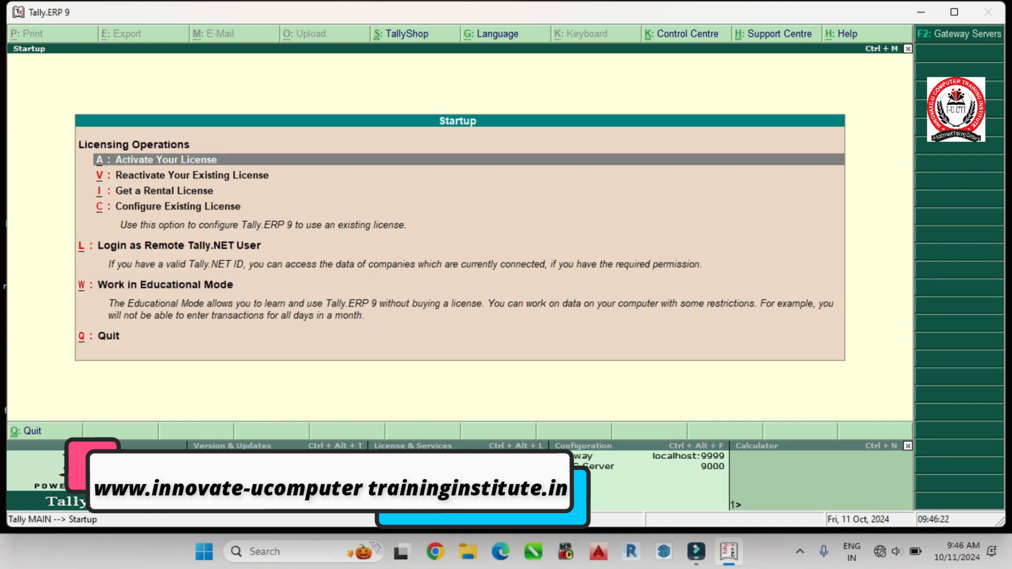
# Step: Quit Tally.ERP 9 from the startup screen and confirm the exit
pyautogui.press('Up')
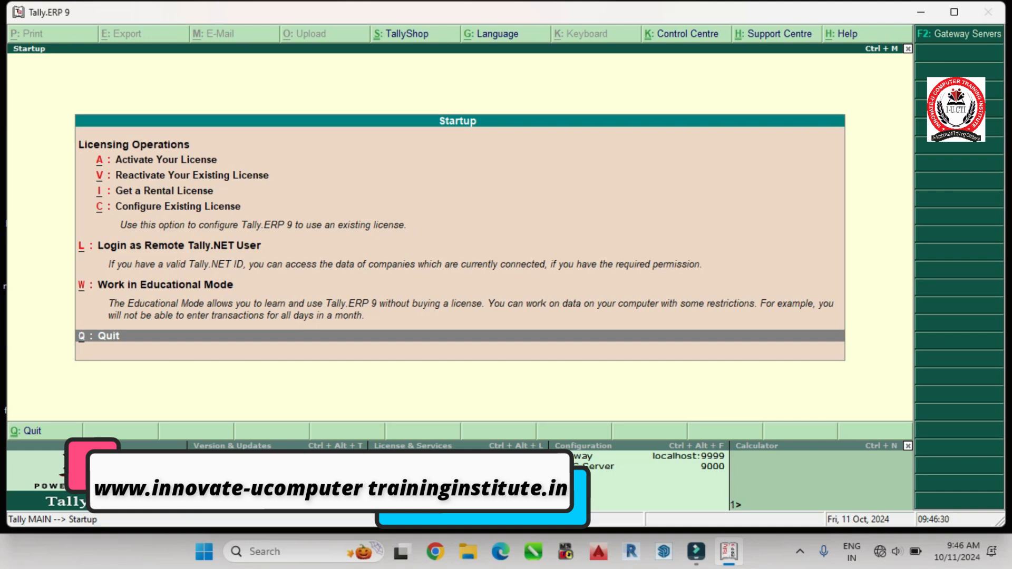
pyautogui.moveTo(1005, 527); pyautogui.dragTo(986, 510)
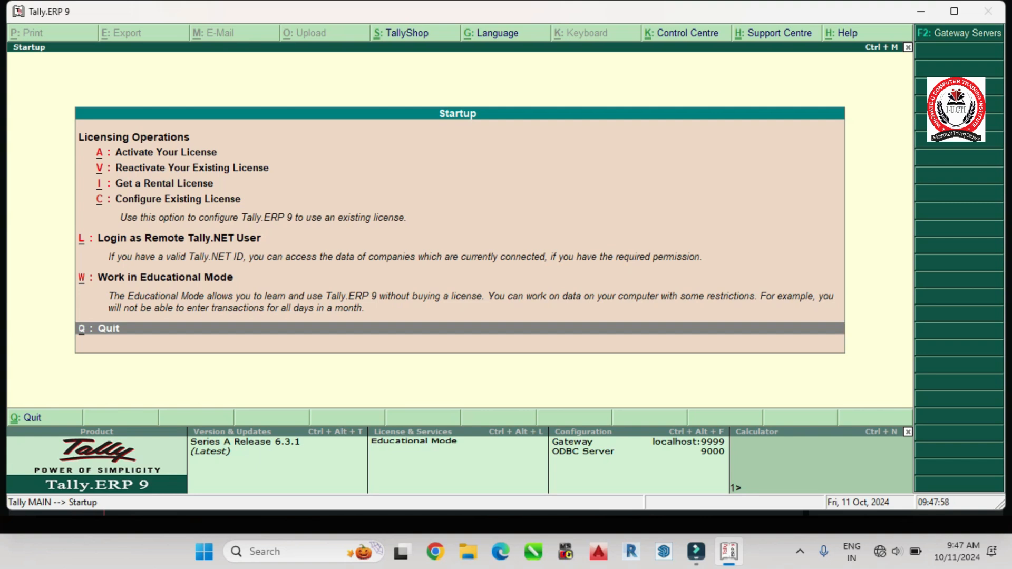
pyautogui.press('Return')
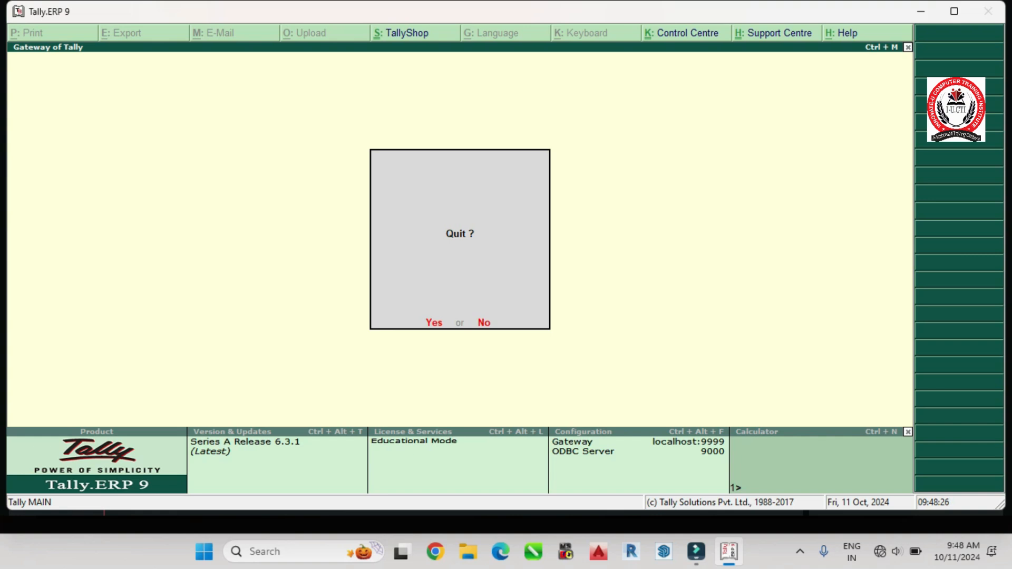
pyautogui.press('y')
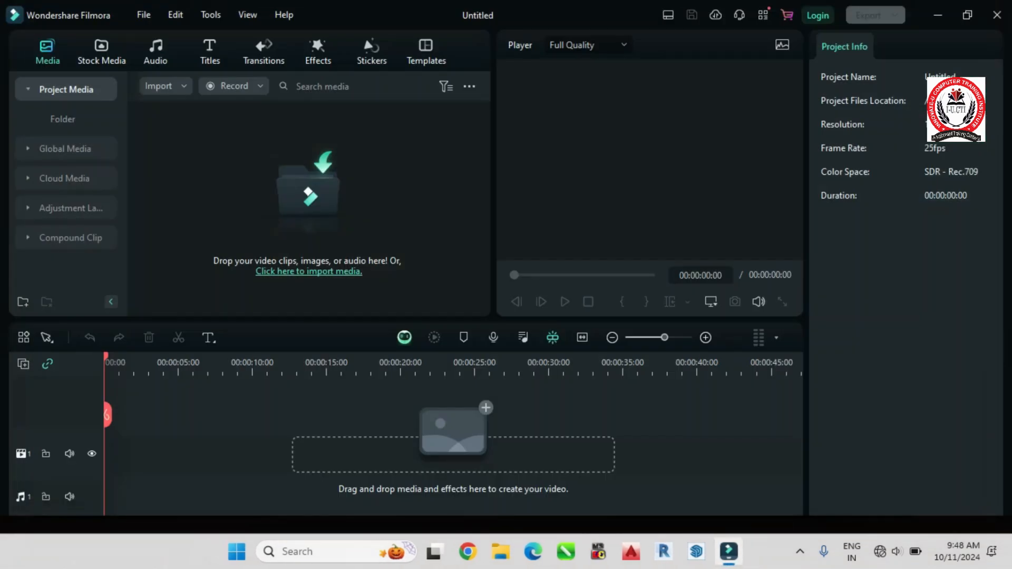
# Step: Minimize the Filmora window and relaunch Tally.ERP 9 through a Windows search for "tal"
pyautogui.click(938, 15)
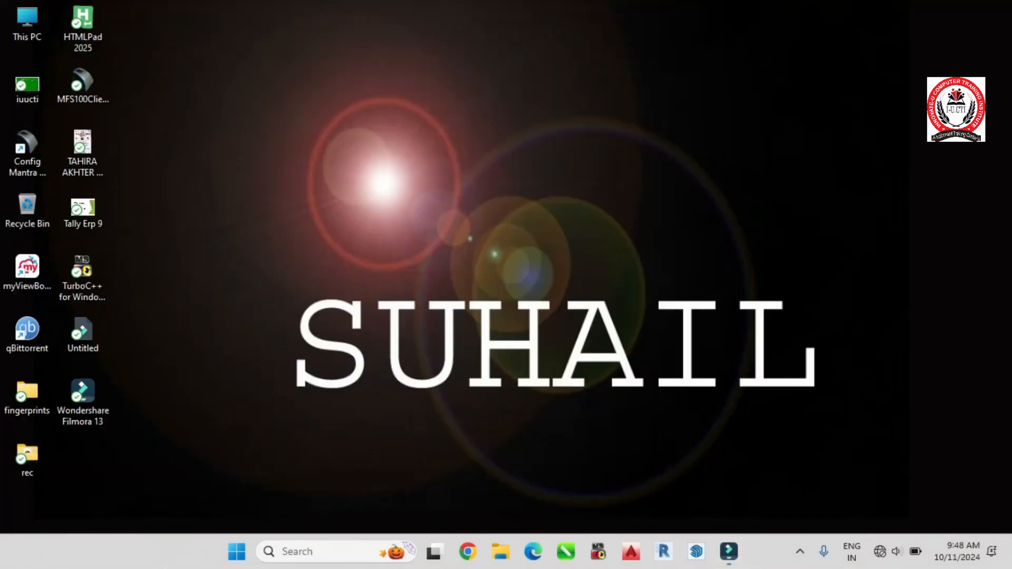
pyautogui.click(316, 551)
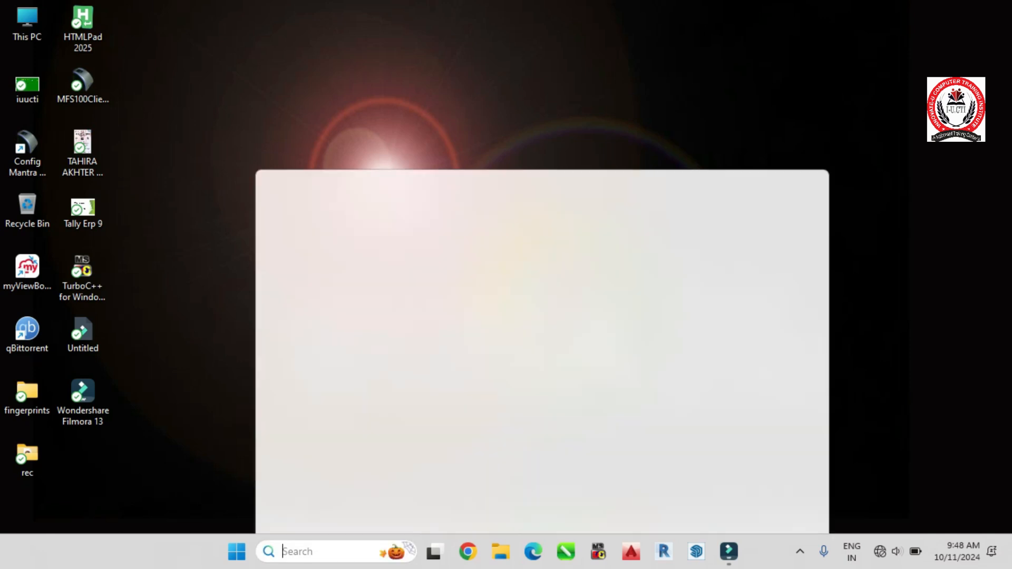
pyautogui.write('tal')
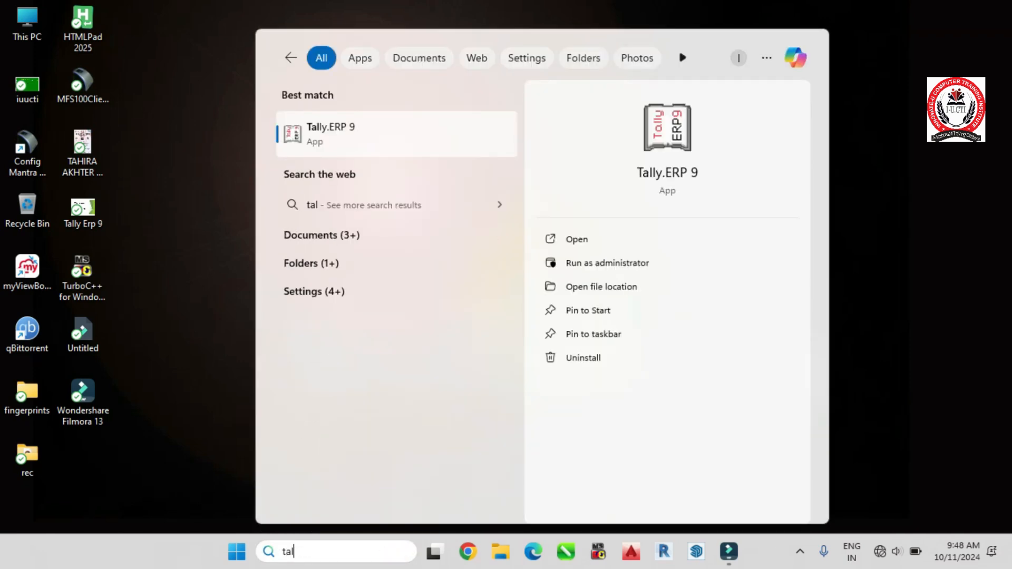
pyautogui.press('Return')
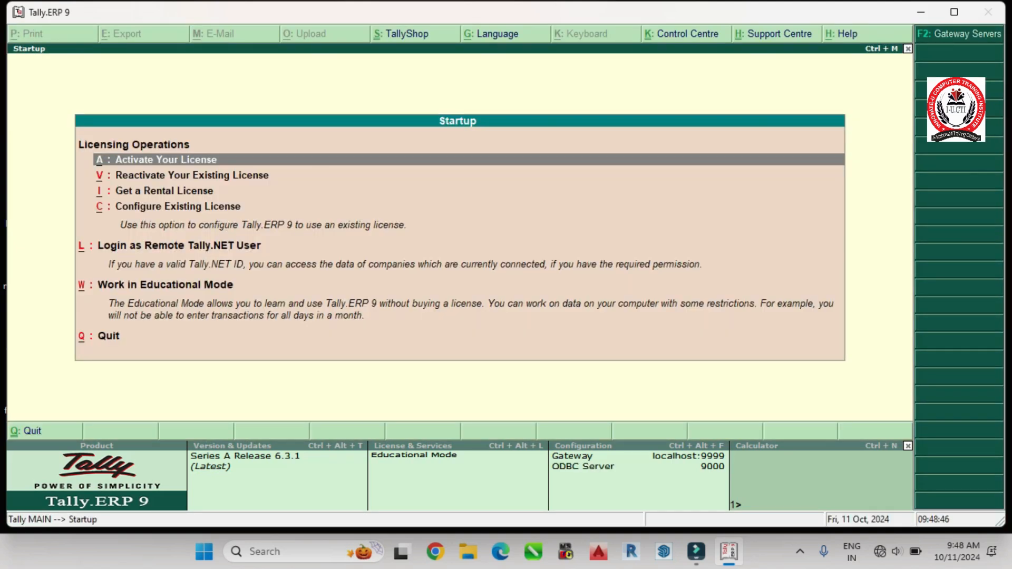
# Step: Choose to work in Educational Mode from the startup options
pyautogui.press('Down')
pyautogui.press('Down')
pyautogui.press('Down')
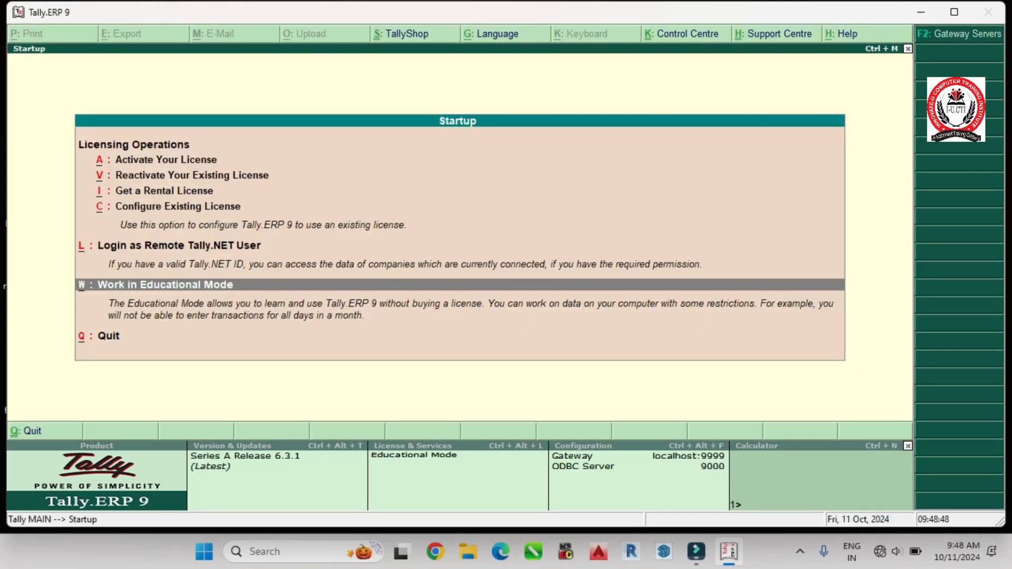
pyautogui.press('Return')
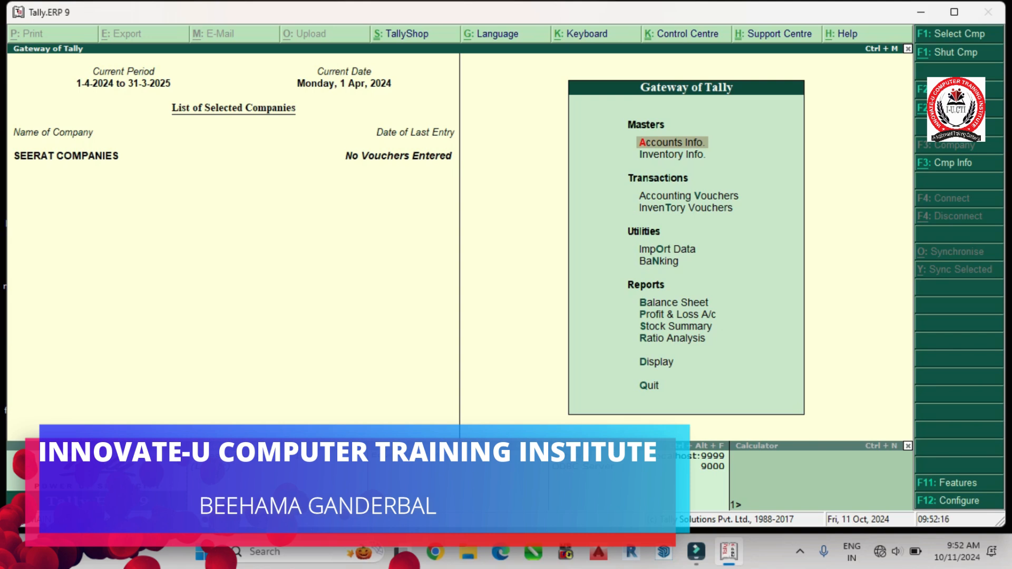
# Step: Start creating a new company named Abrar Enterprises and keep the same mailing name
pyautogui.hotkey('alt', 'F3')
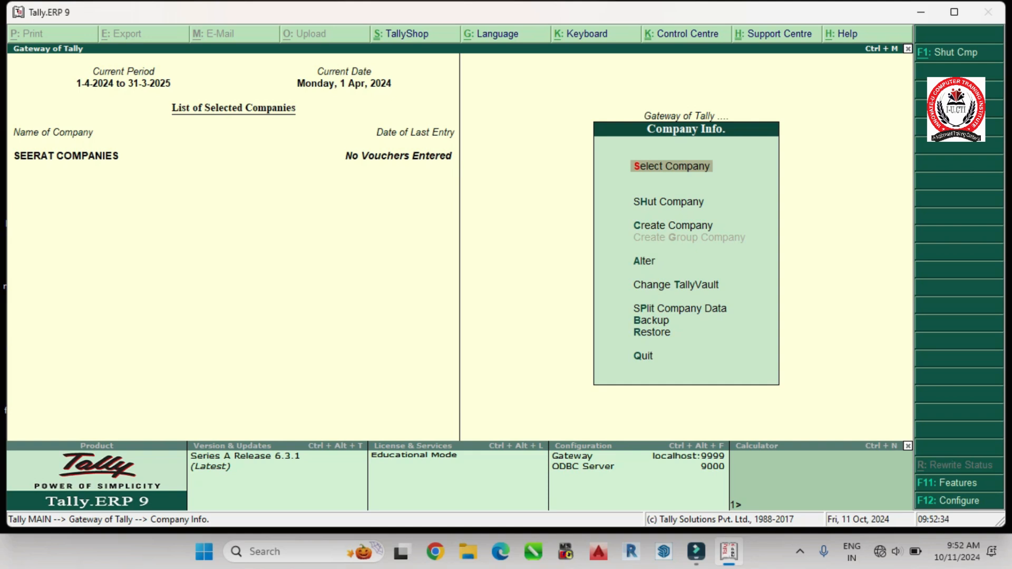
pyautogui.press('Down')
pyautogui.press('Down')
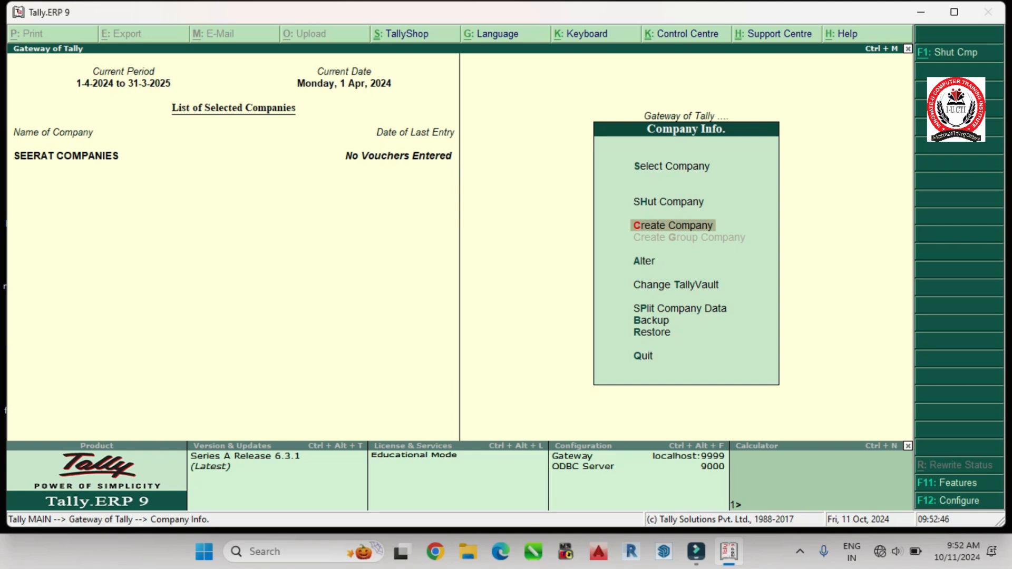
pyautogui.press('Return')
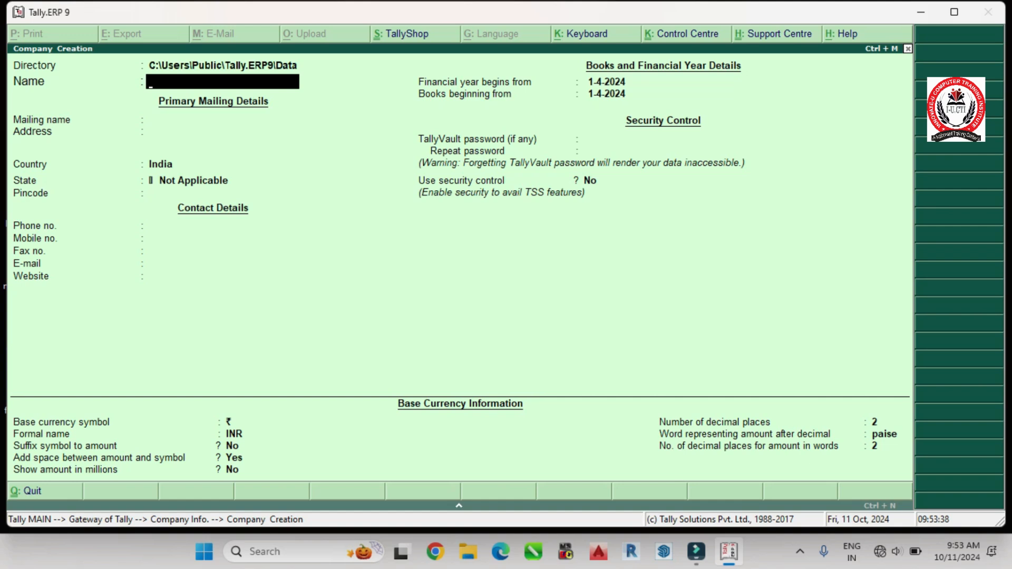
pyautogui.write('Abrar Enterpr')
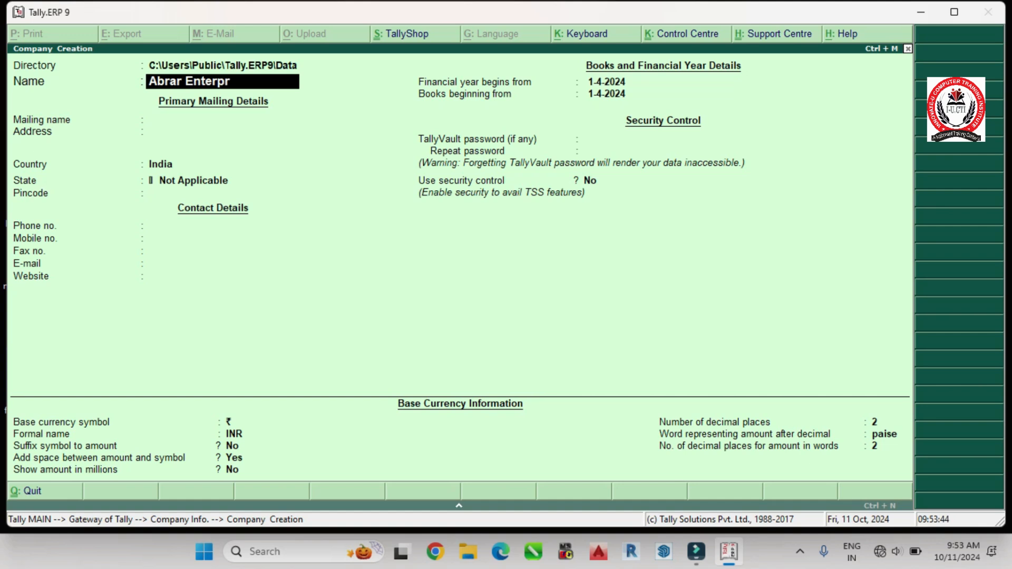
pyautogui.write('ises')
pyautogui.press('Return')
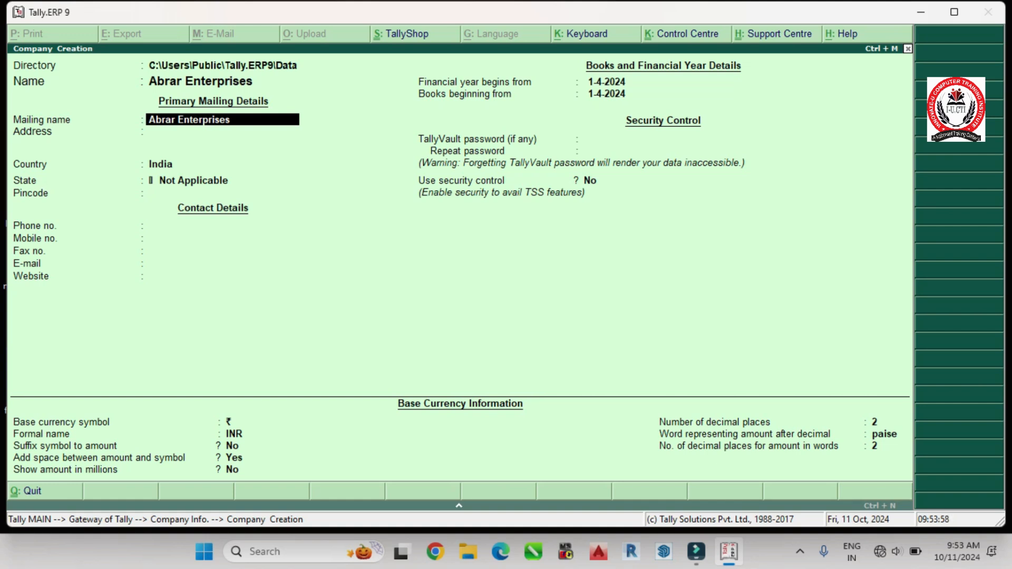
pyautogui.press('Return')
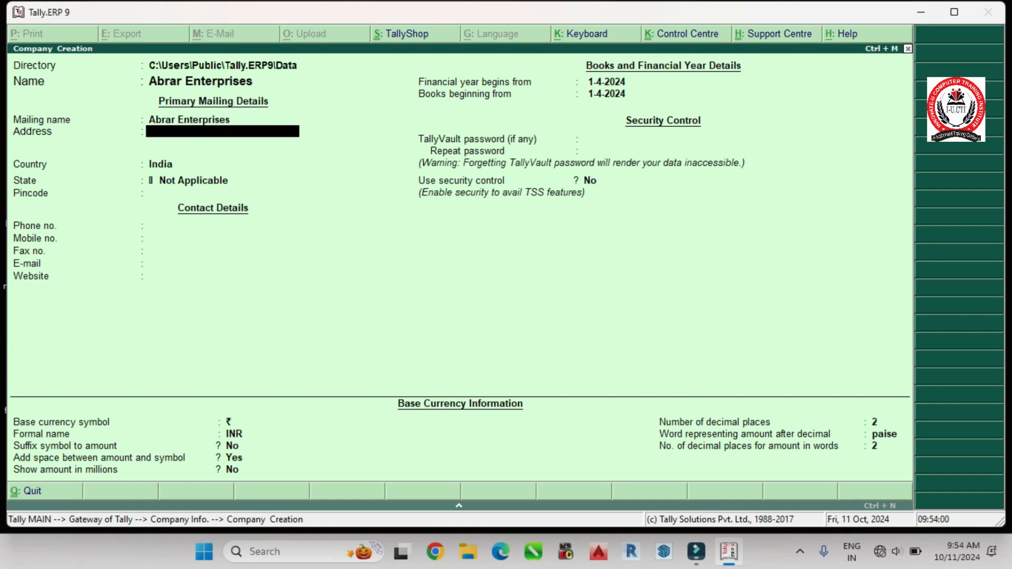
# Step: Fill in the company's address and pincode, with India as the country and Jammu & Kashmir as the state
pyautogui.write('Ganderbal')
pyautogui.press('Return')
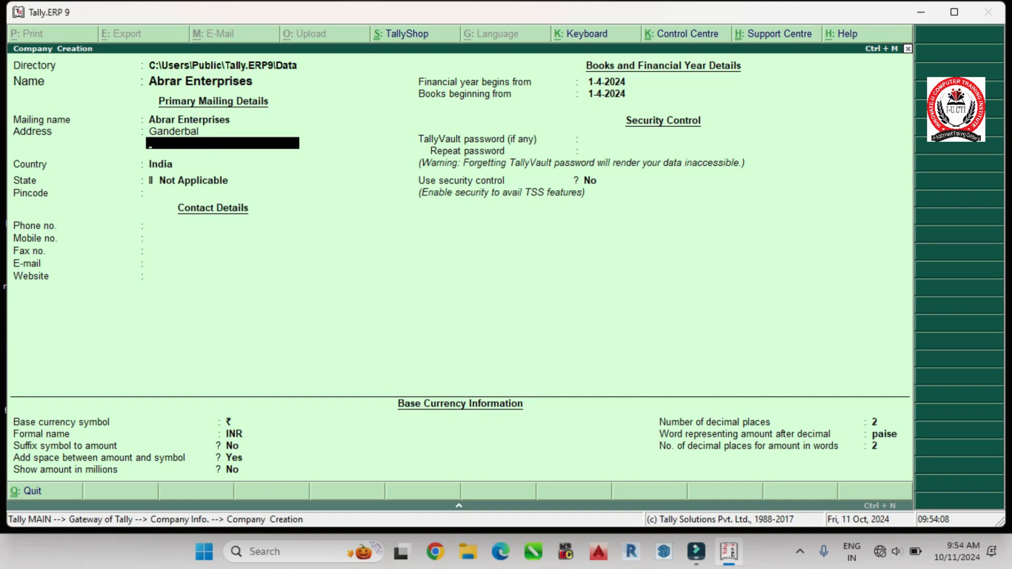
pyautogui.press('Return')
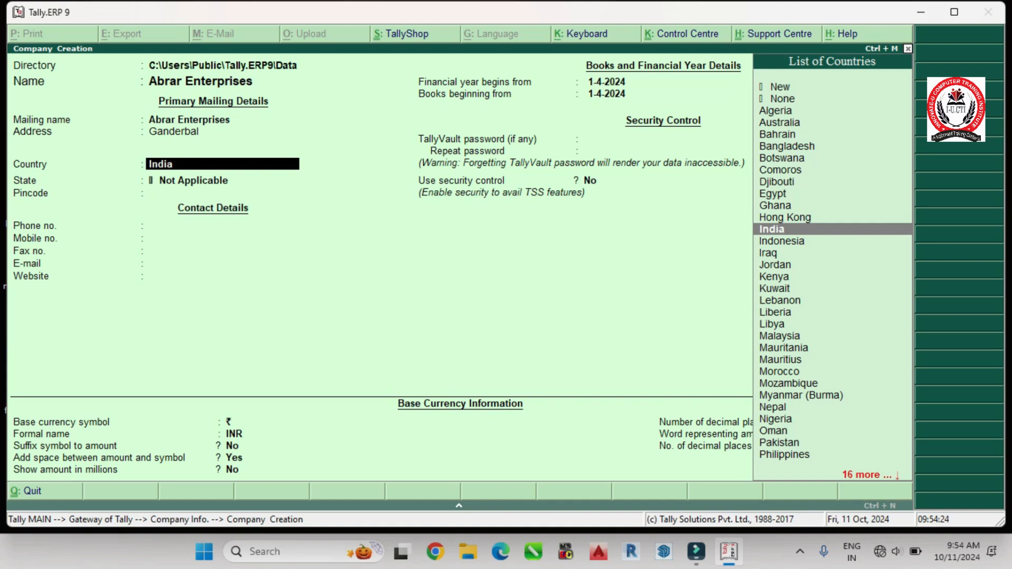
pyautogui.press('Return')
pyautogui.write('Ja')
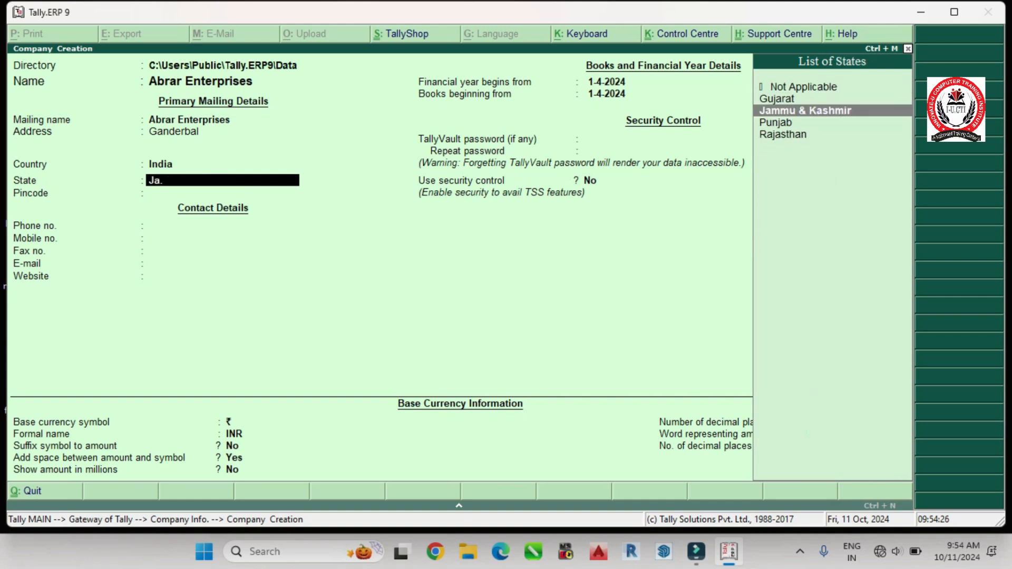
pyautogui.write('mm')
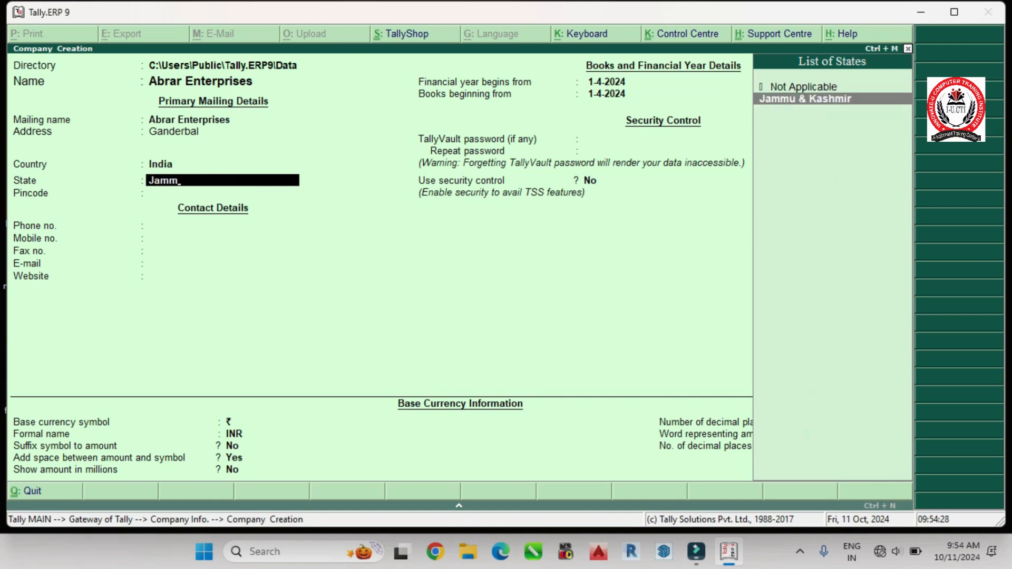
pyautogui.press('Return')
pyautogui.write('191201')
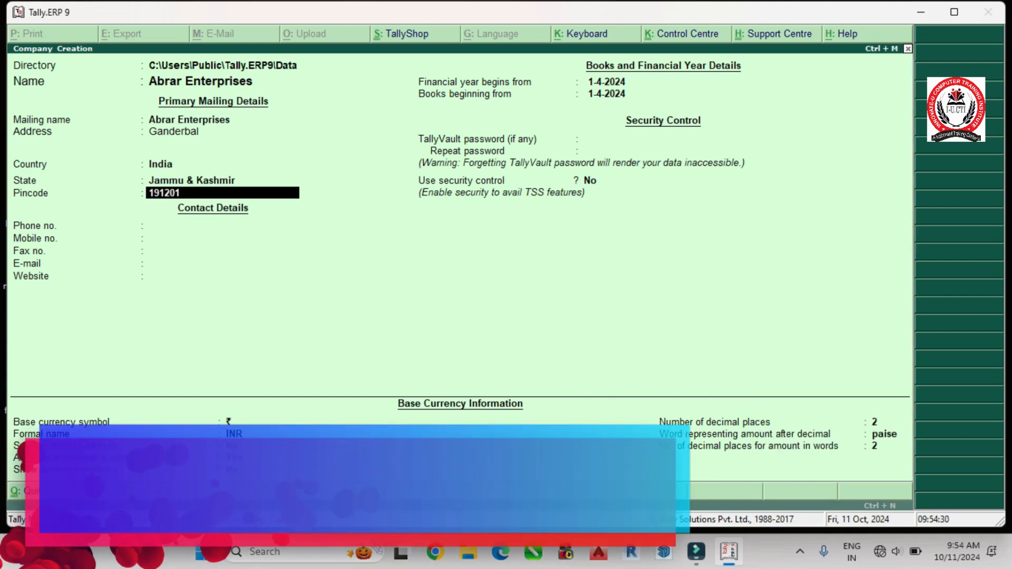
pyautogui.press('Return')
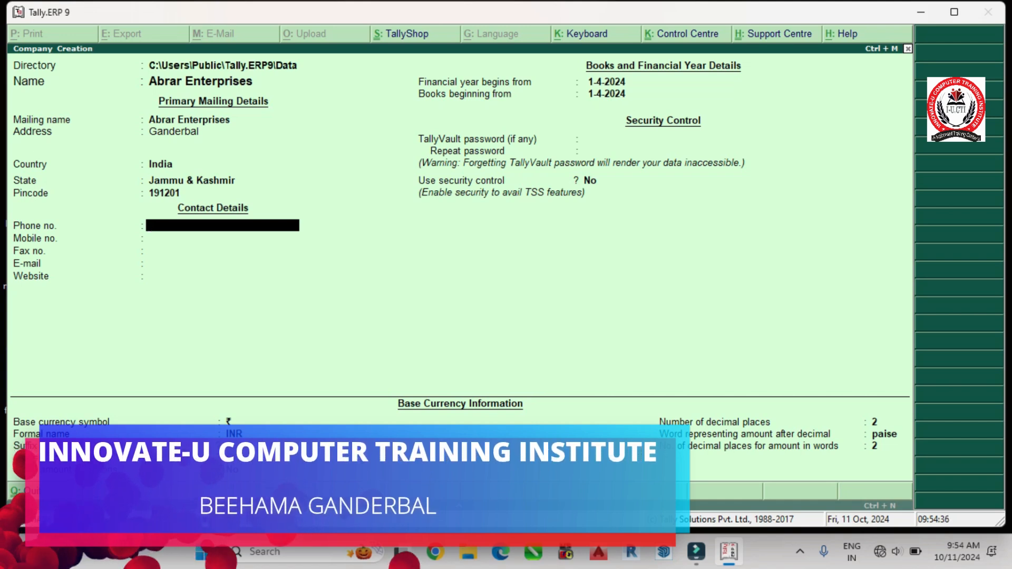
# Step: Leave the phone, mobile, fax, e-mail and website contact details blank
pyautogui.press('Return')
pyautogui.press('Return')
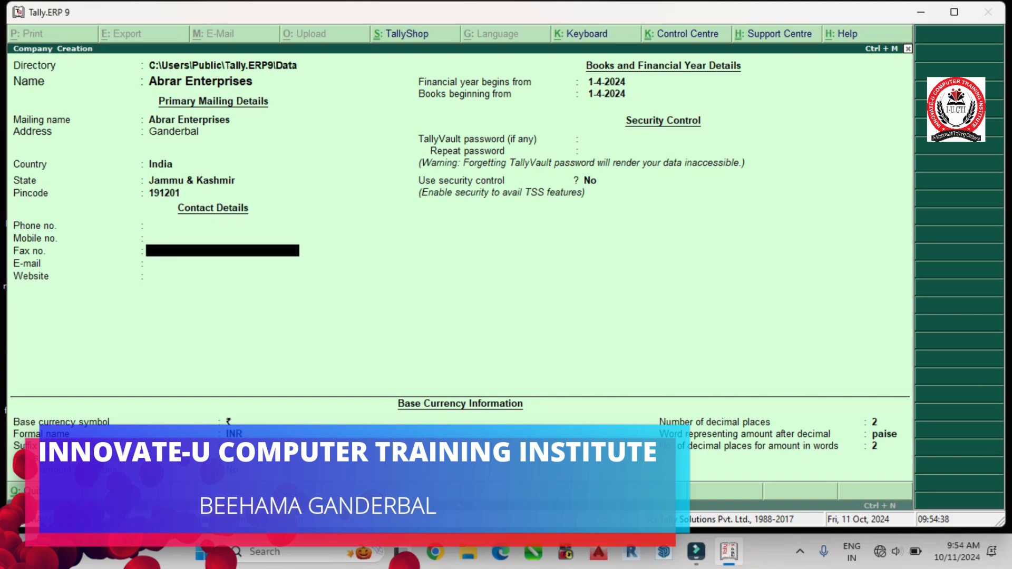
pyautogui.press('Return')
pyautogui.press('Return')
pyautogui.press('Return')
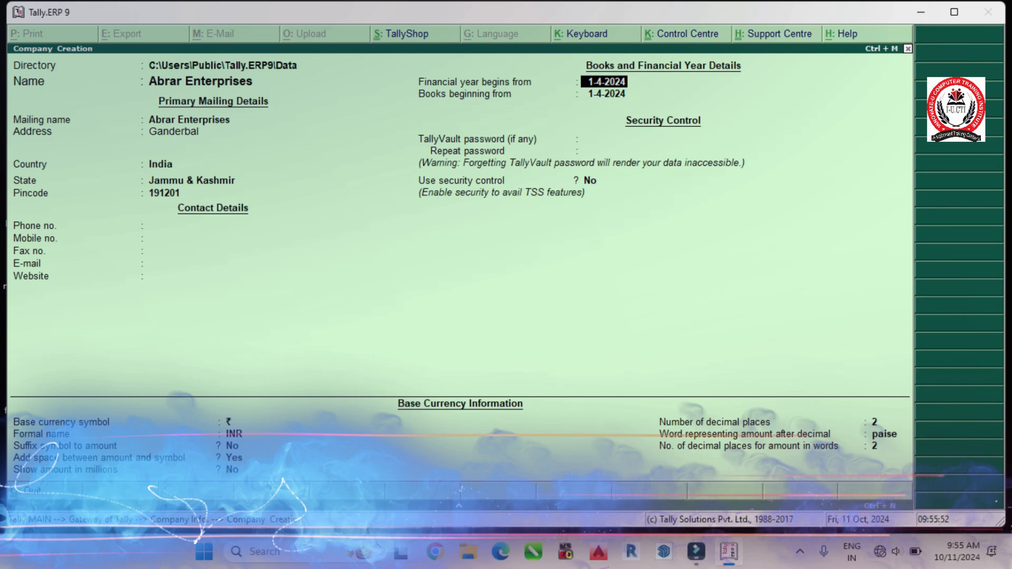
# Step: Keep 1-4-2024 as the financial year and books start dates, leaving the TallyVault password empty and security control at No
pyautogui.press('Return')
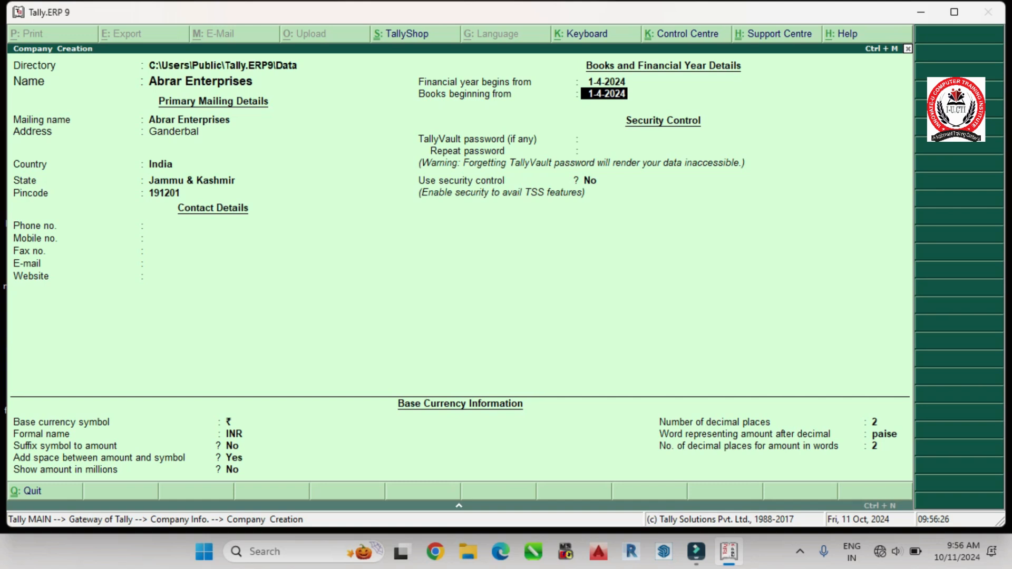
pyautogui.press('Return')
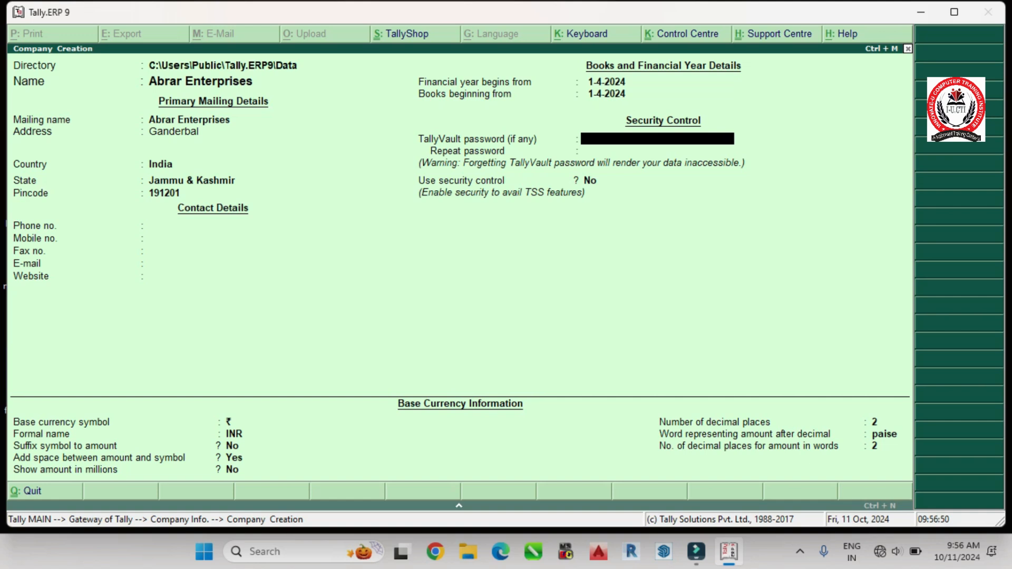
pyautogui.press('Return')
pyautogui.press('Return')
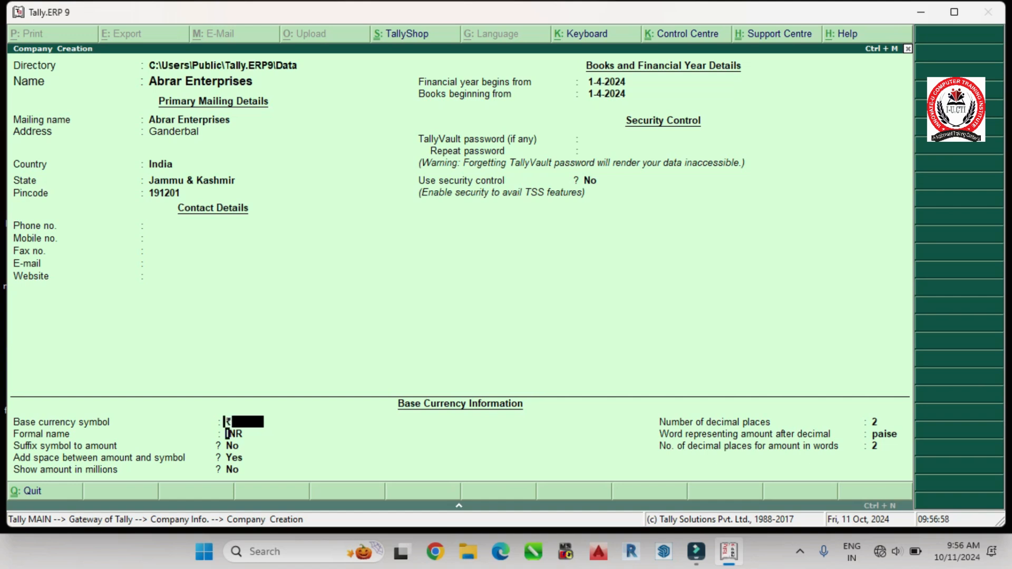
# Step: Keep the base currency settings (₹, INR, 2 decimal places, paise) and accept the new company
pyautogui.press('Return')
pyautogui.press('Return')
pyautogui.press('Return')
pyautogui.press('Return')
pyautogui.press('Return')
pyautogui.press('Return')
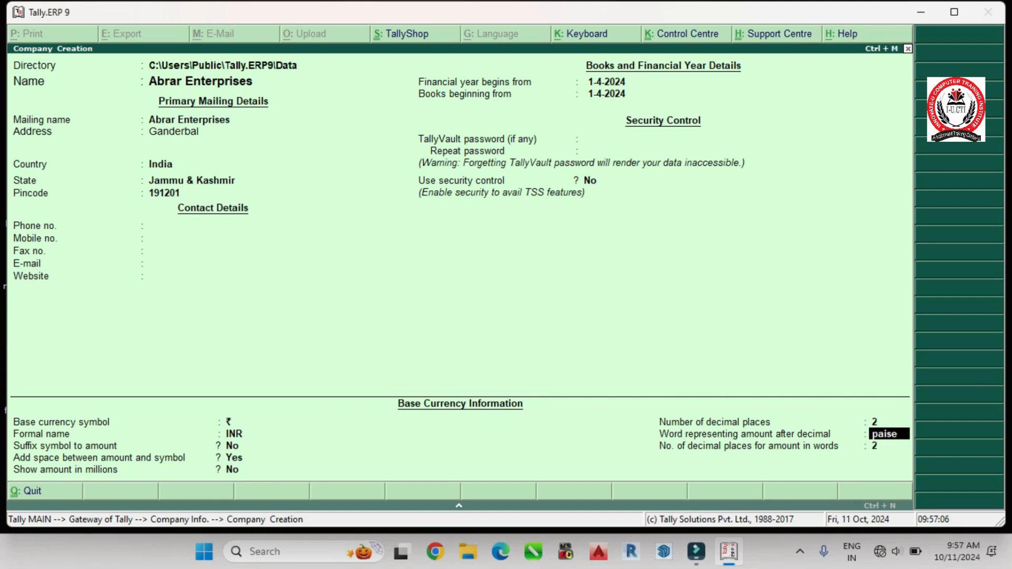
pyautogui.press('Return')
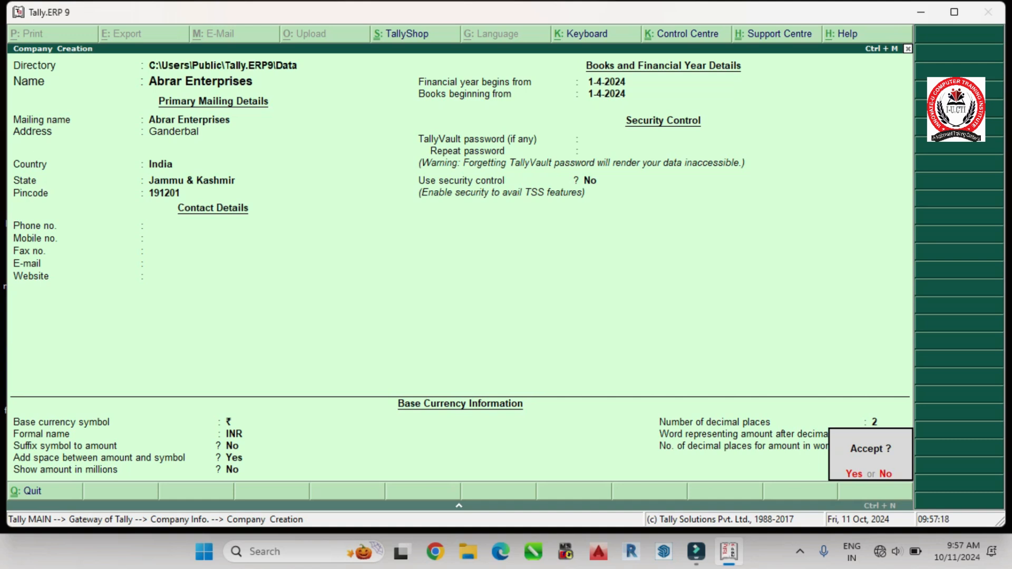
pyautogui.press('Return')
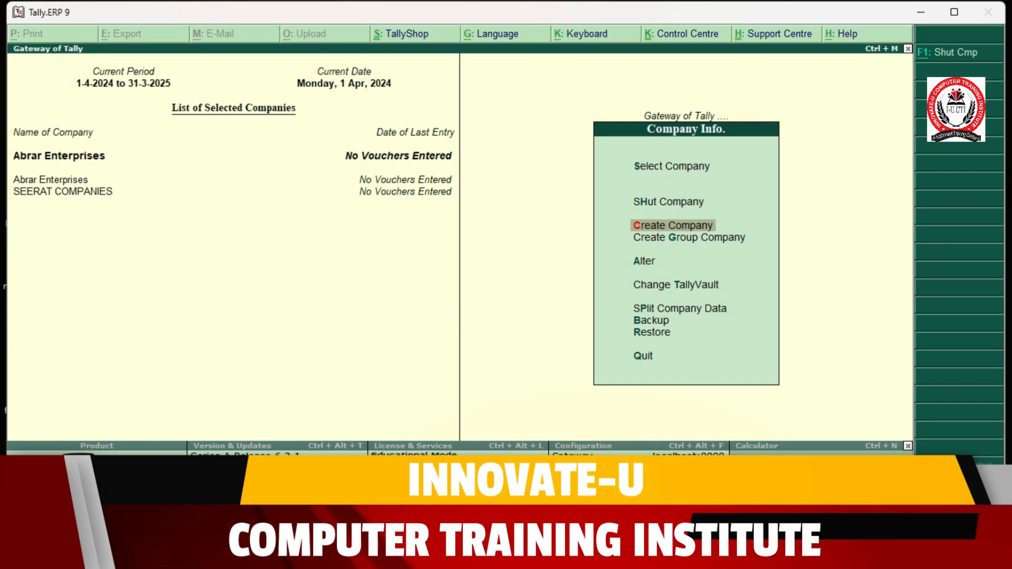
# Step: Shut the company SEERAT COMPANIES and return from Company Info to the Gateway of Tally
pyautogui.press('Up')
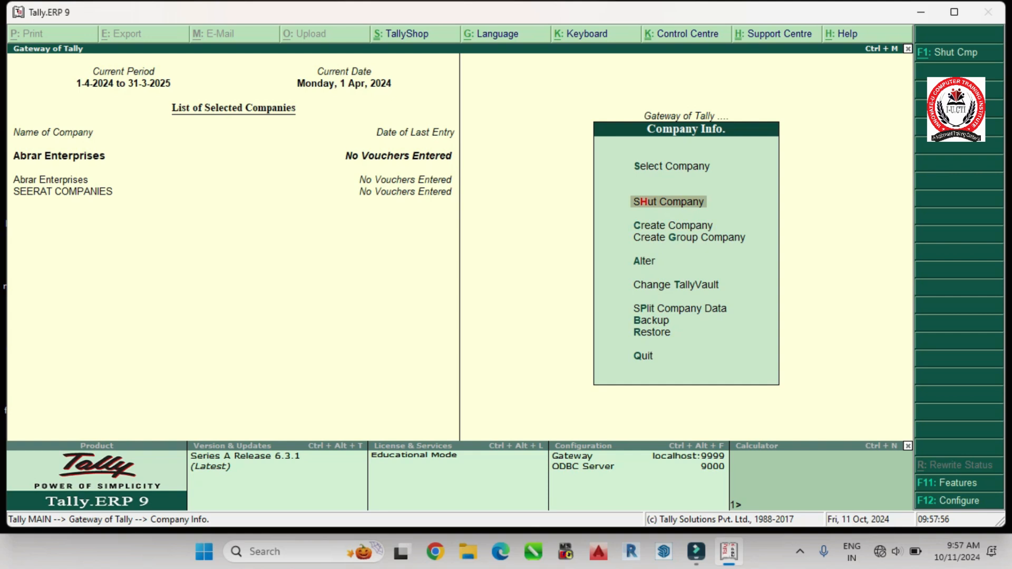
pyautogui.press('Return')
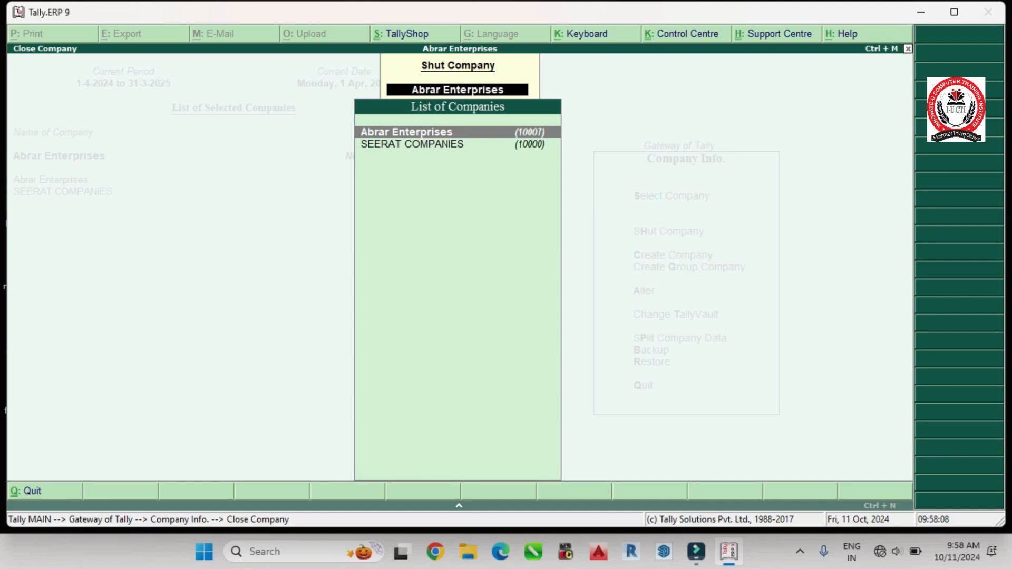
pyautogui.press('Down')
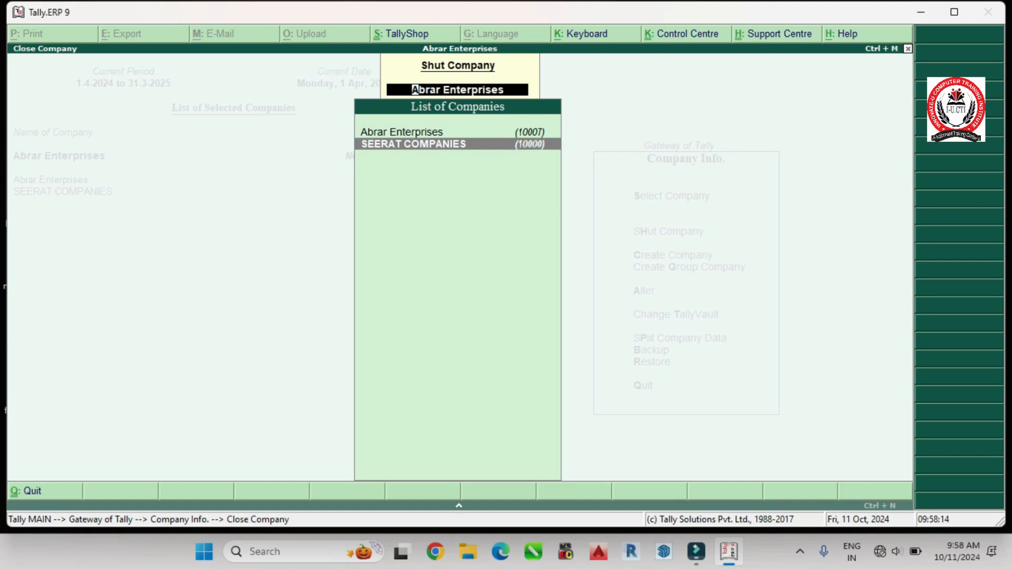
pyautogui.press('Return')
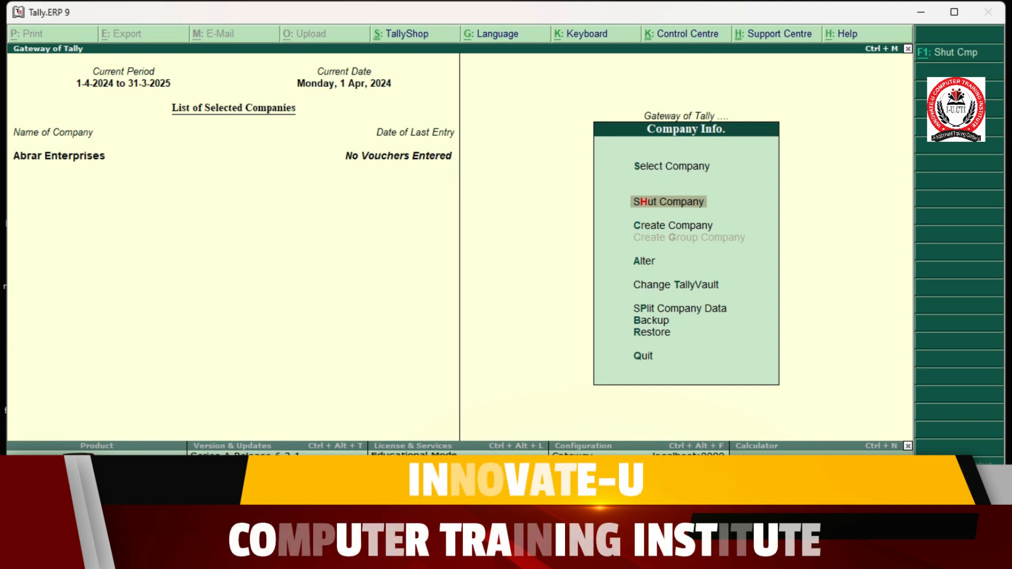
pyautogui.press('Escape')
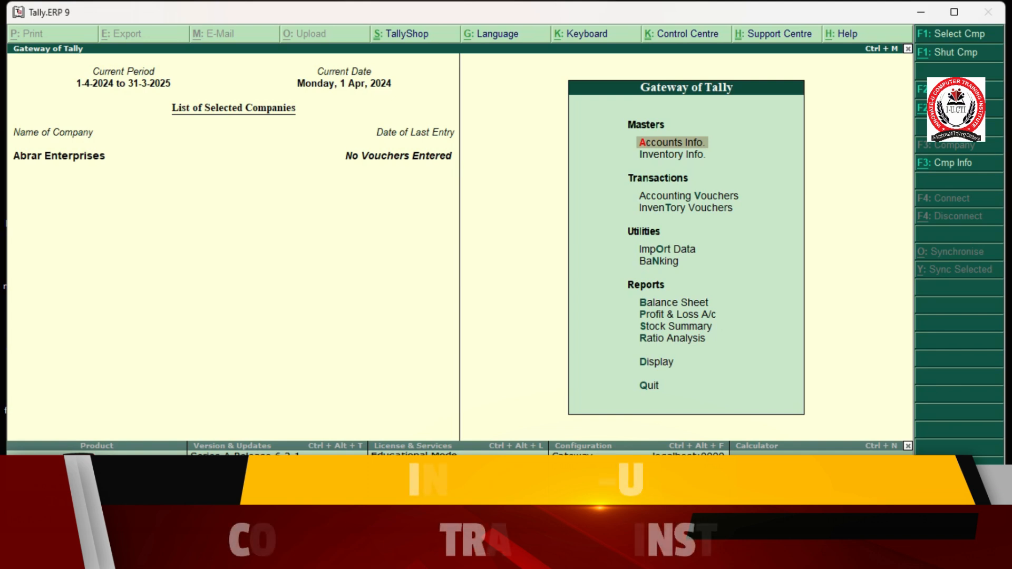
# Step: View the Balance Sheet report of Abrar Enterprises, then return to the Gateway of Tally
pyautogui.press('Down')
pyautogui.press('Down')
pyautogui.press('Down')
pyautogui.press('Down')
pyautogui.press('Down')
pyautogui.press('Down')
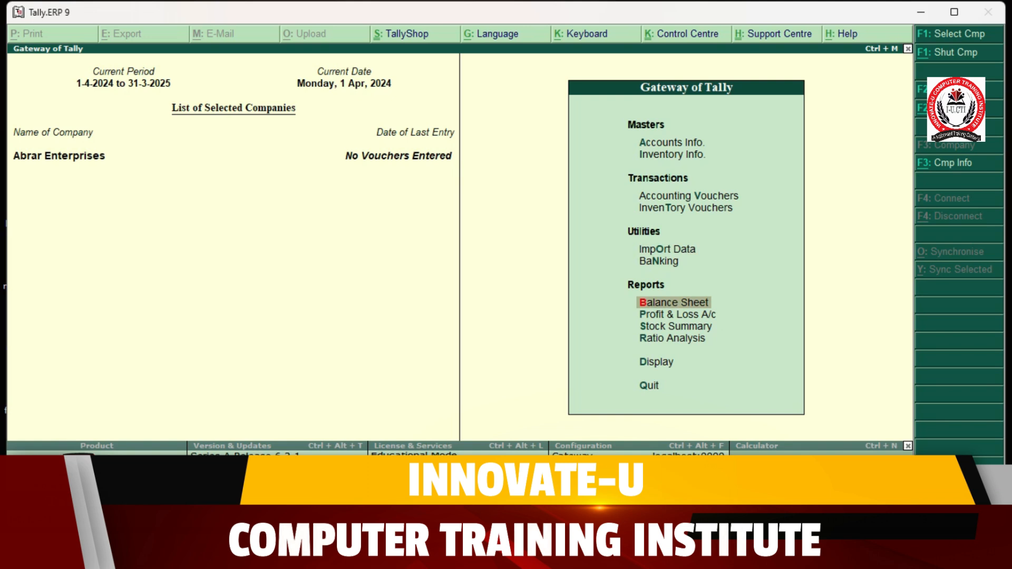
pyautogui.press('Return')
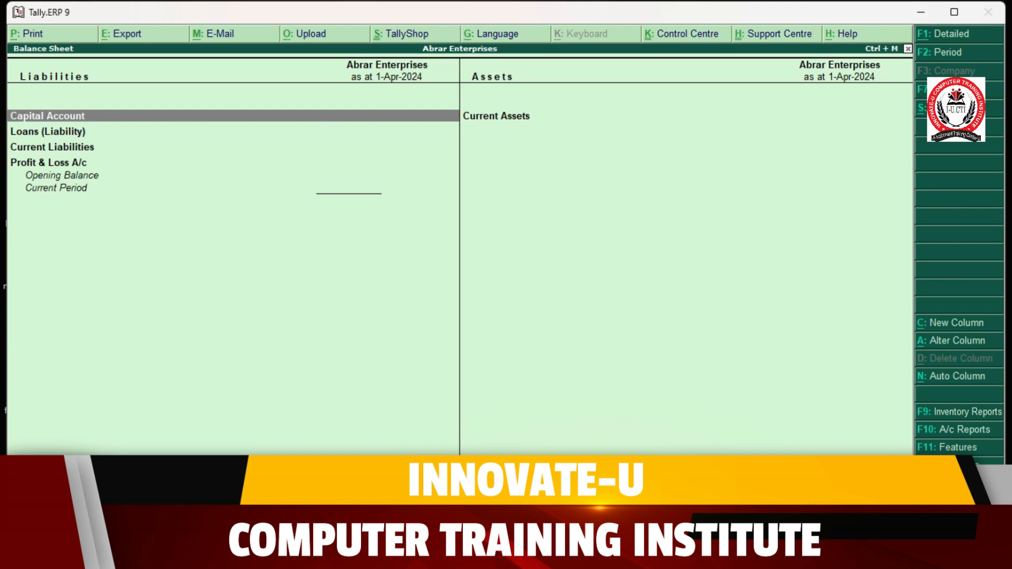
pyautogui.press('Escape')
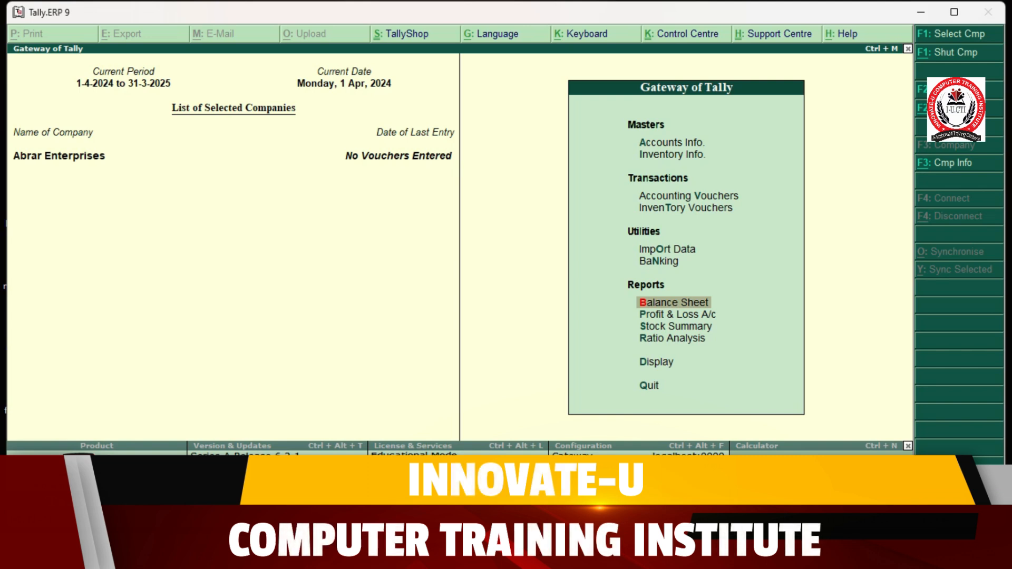
# Step: Call up the quit confirmation from the Gateway of Tally twice, declining it each time
pyautogui.press('Escape')
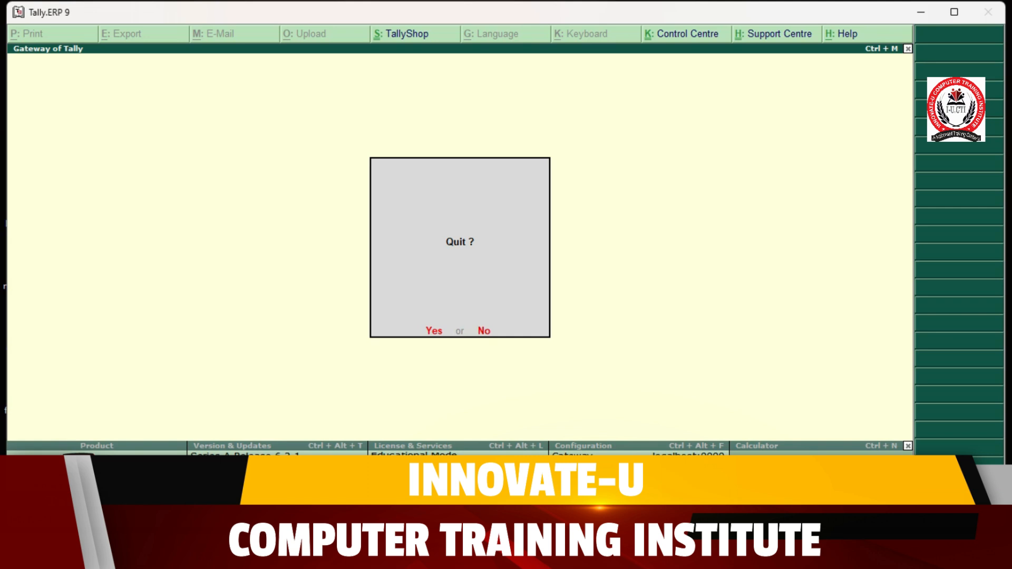
pyautogui.press('n')
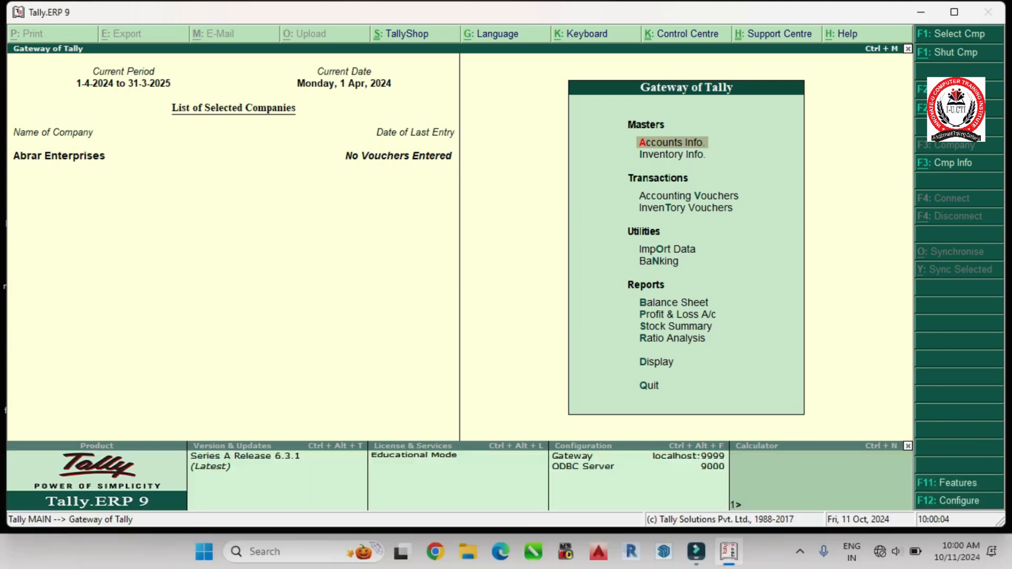
pyautogui.press('Escape')
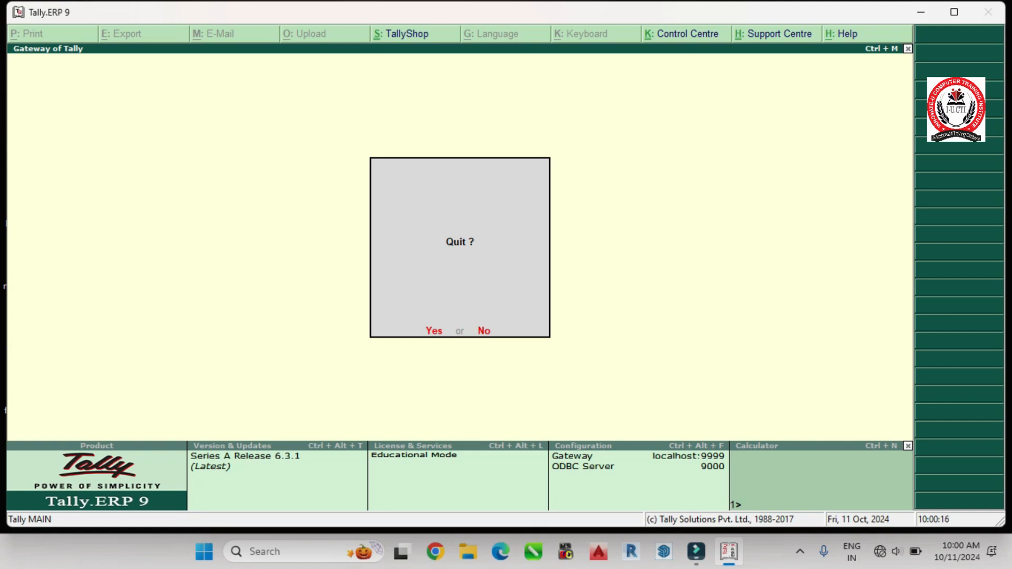
pyautogui.press('n')
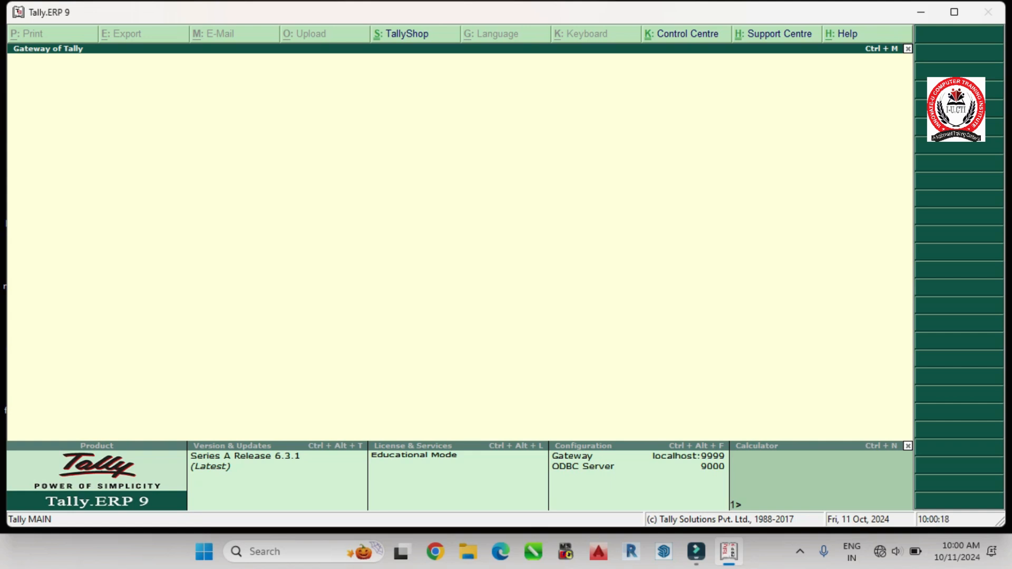